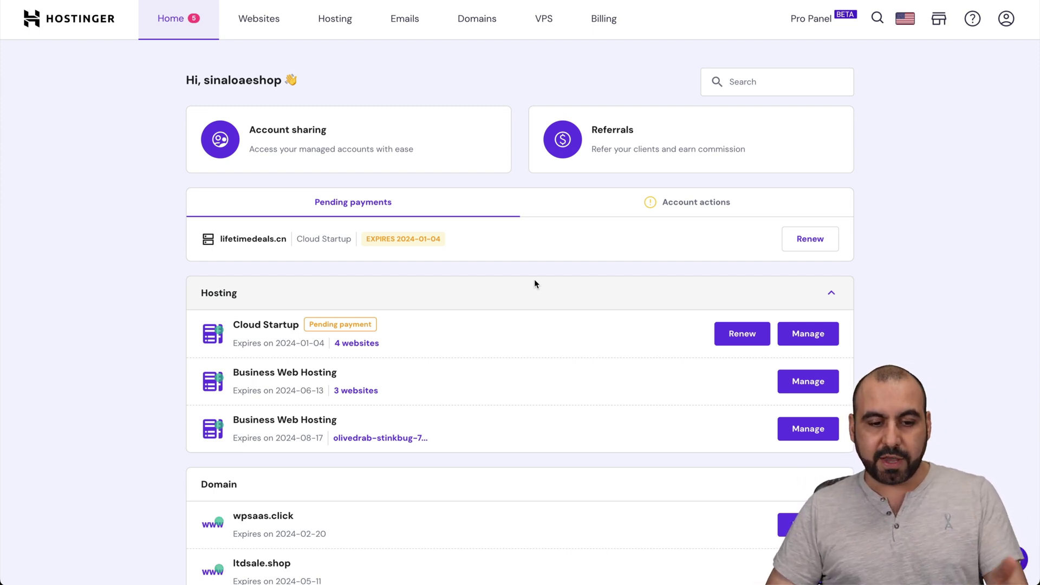
scroll(534, 279, "down", 6)
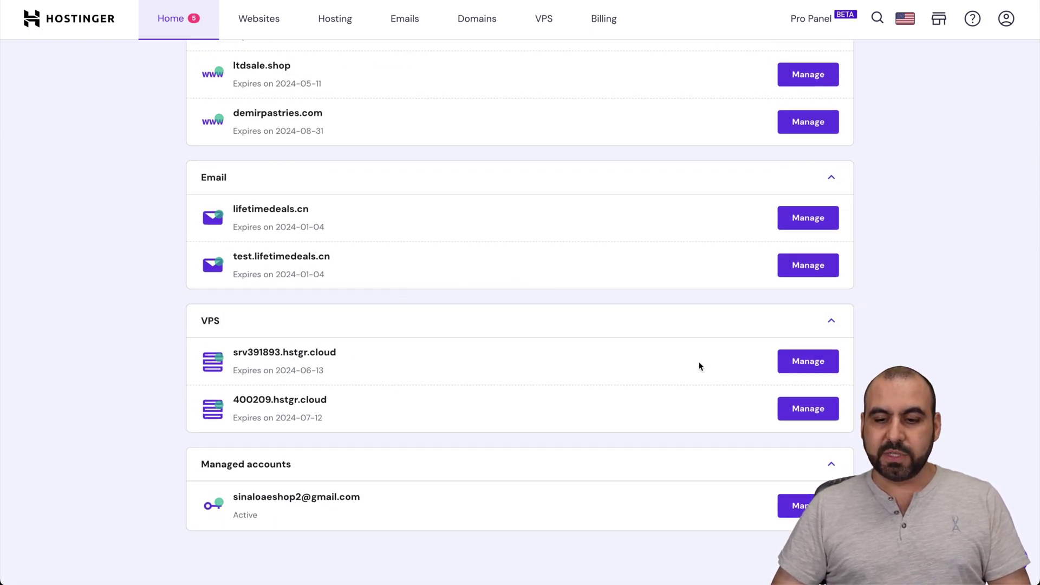
Step: Reach the KVM 2 VPS plan checkout from the server srv391893 management page via VPS Hosting
left_click(825, 364)
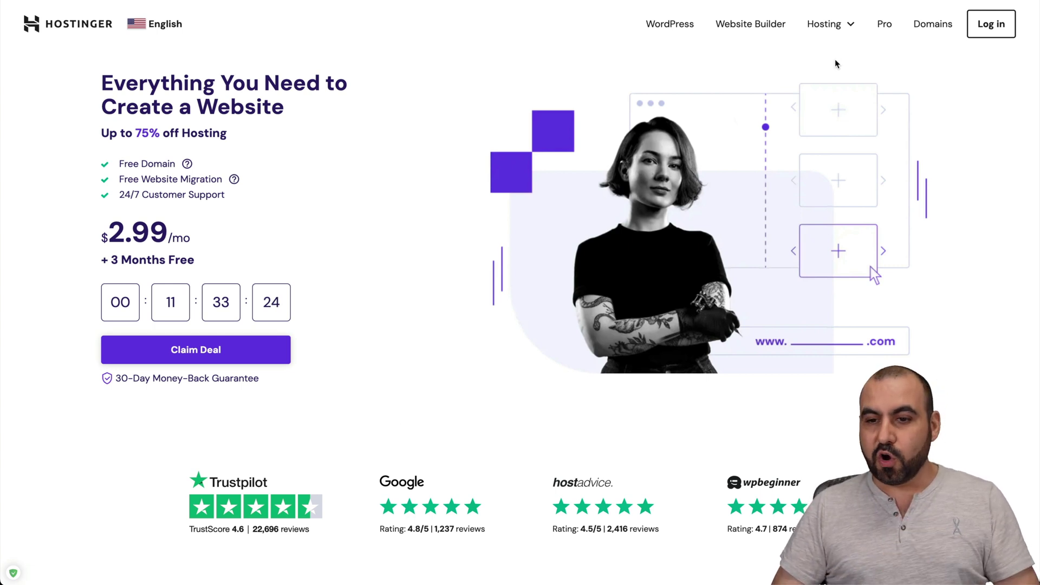
mouse_move(829, 23)
left_click(812, 143)
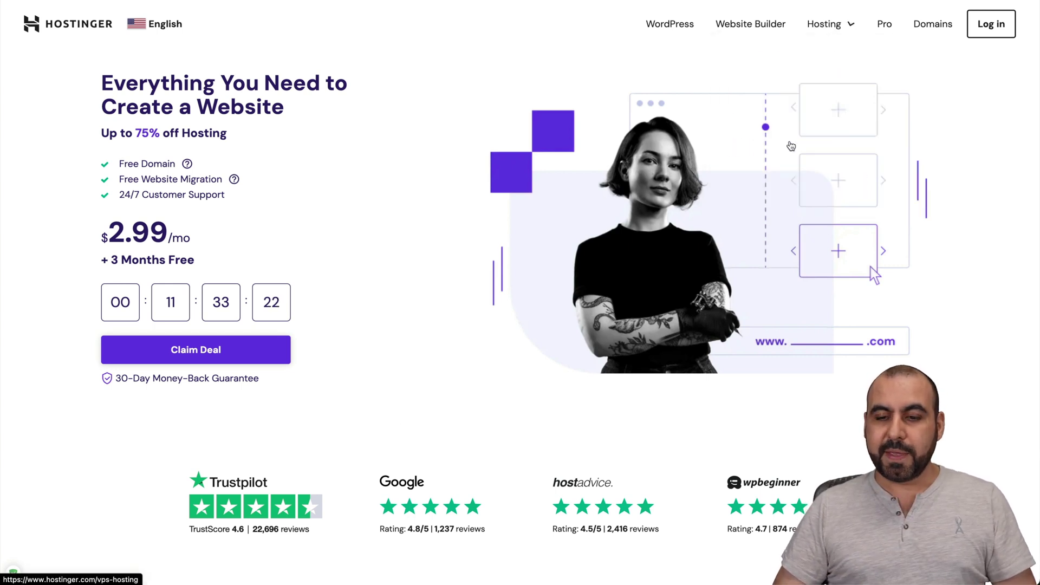
scroll(658, 225, "down", 5)
scroll(569, 349, "down", 3)
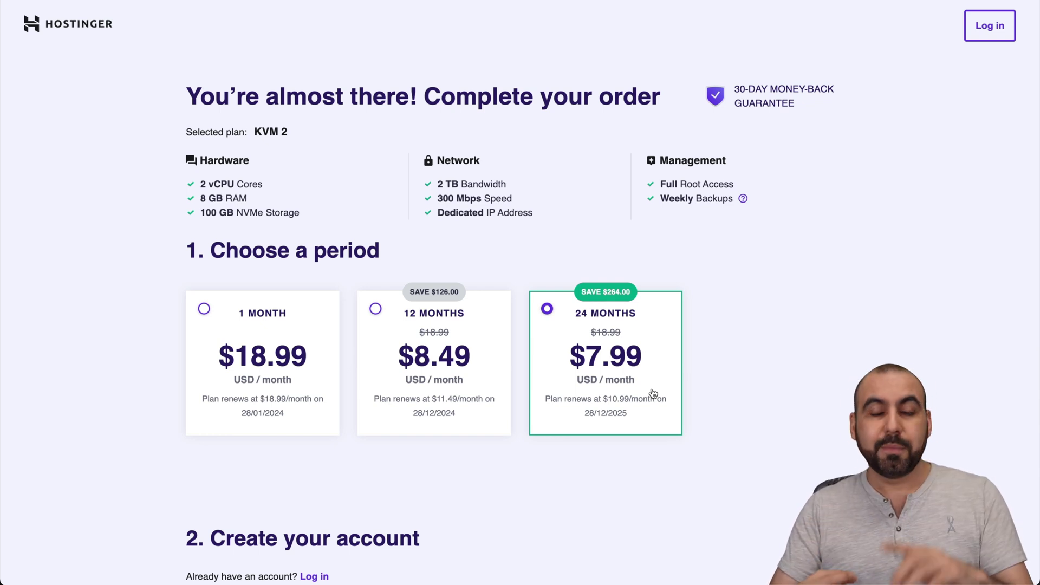
scroll(651, 394, "down", 6)
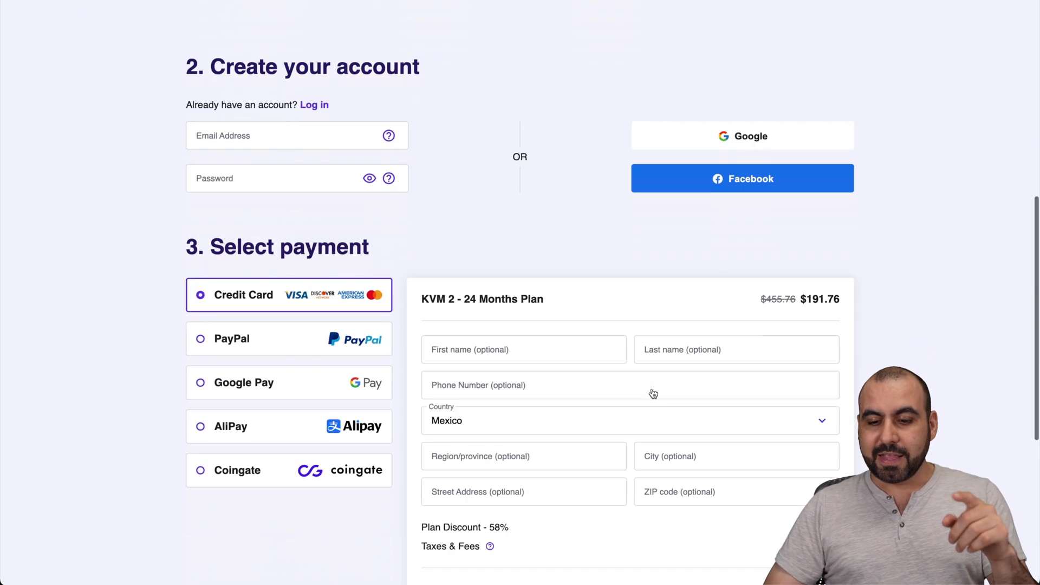
scroll(705, 345, "down", 3)
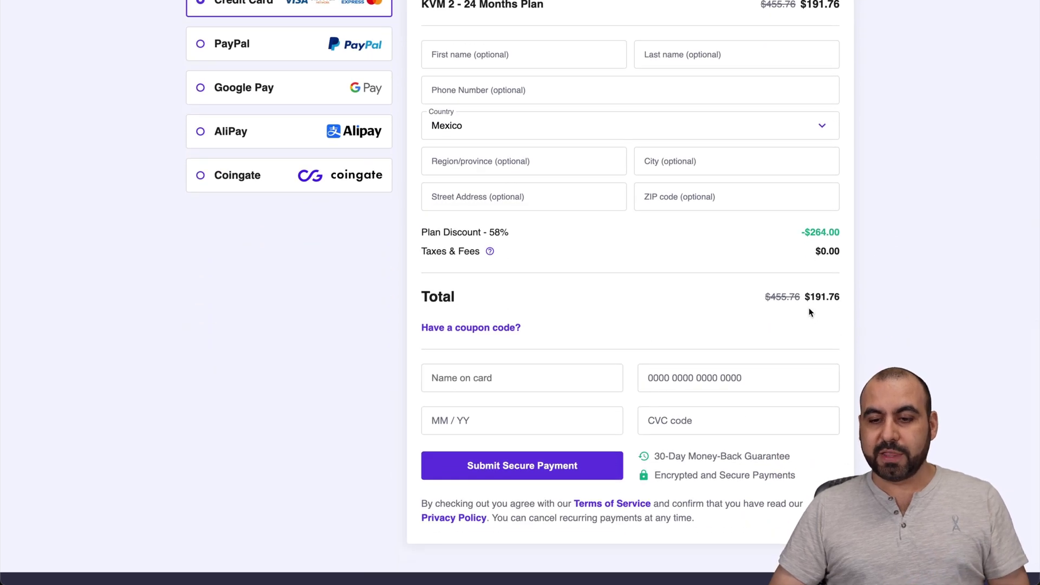
Step: Apply coupon SAASMASTER at checkout, lowering the KVM 2 total to $172.58
left_click(501, 328)
left_click(510, 364)
type("SAASMASTER")
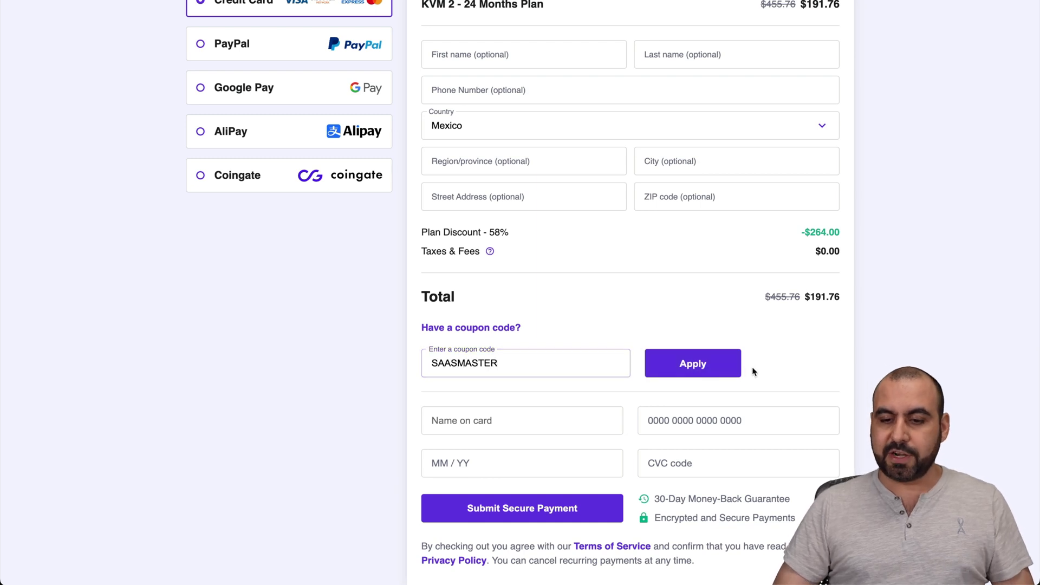
left_click(720, 371)
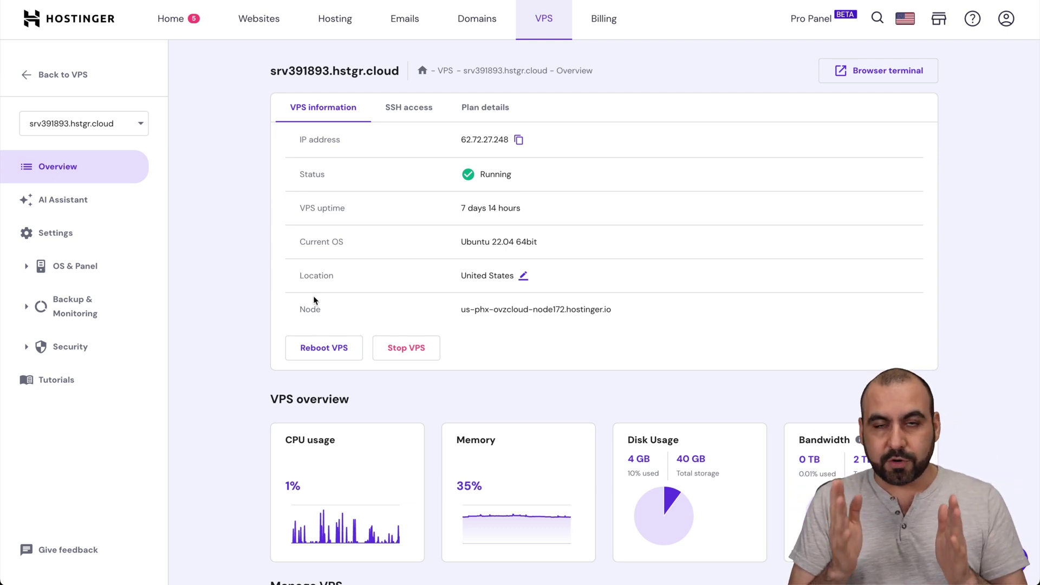
Step: Show the Operating System page for srv391893 under OS & Panel, with Ubuntu 22.04 current
left_click(86, 268)
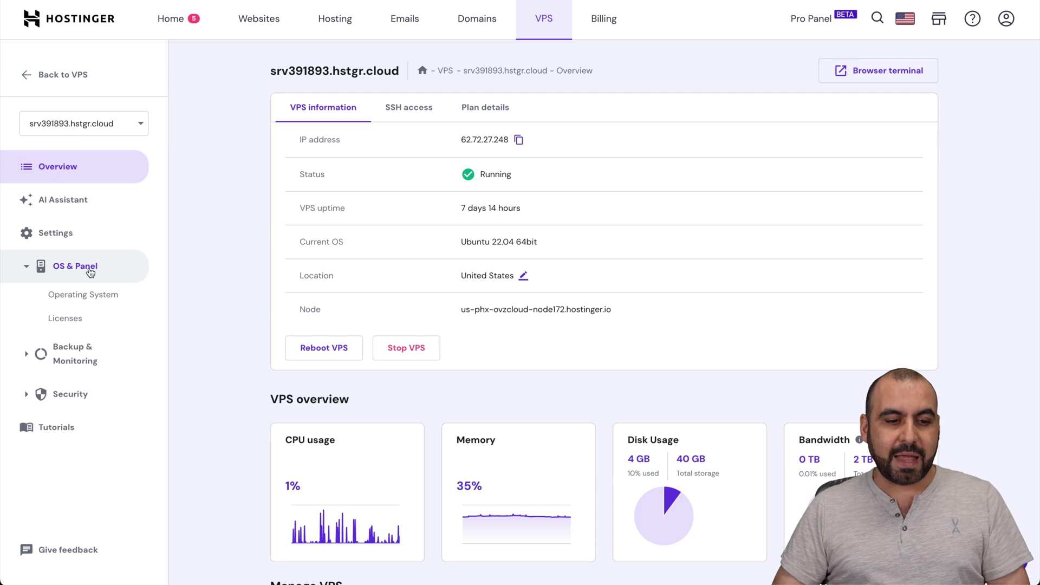
left_click(71, 299)
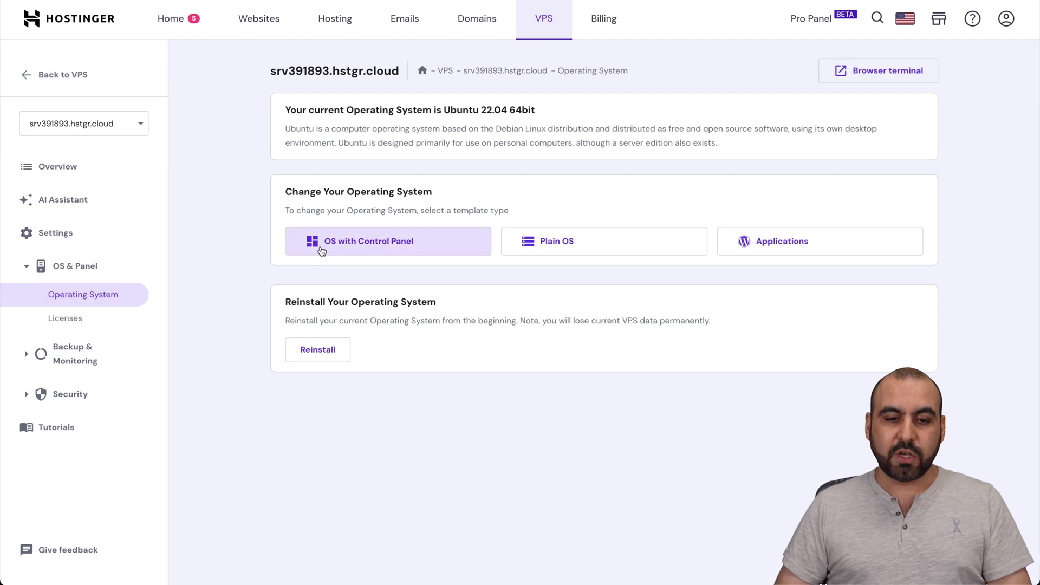
Step: Browse the OS with Control Panel templates, keeping CentOS 7 64bit with Control Web Panel chosen
left_click(391, 247)
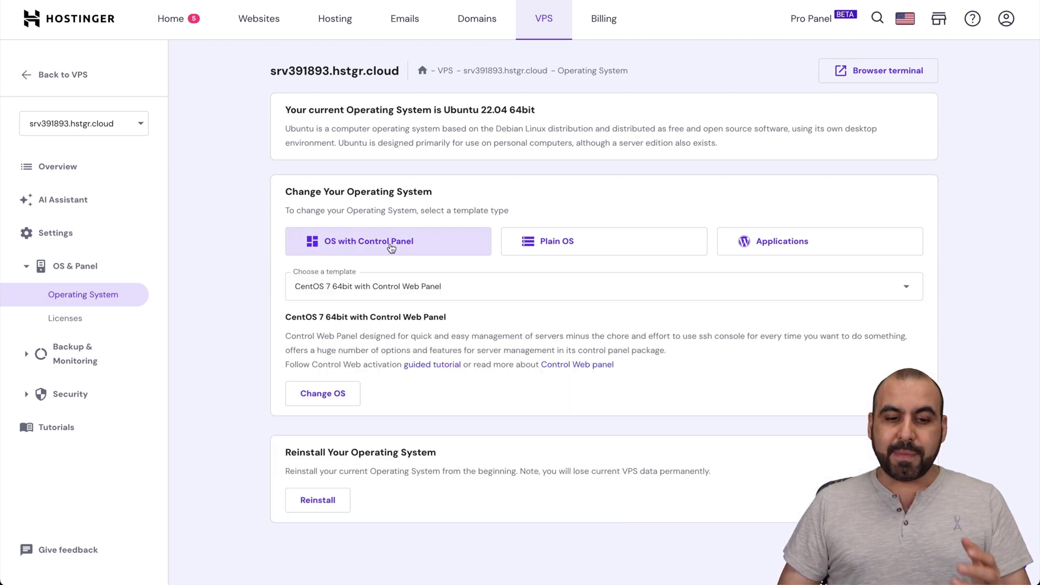
left_click(412, 298)
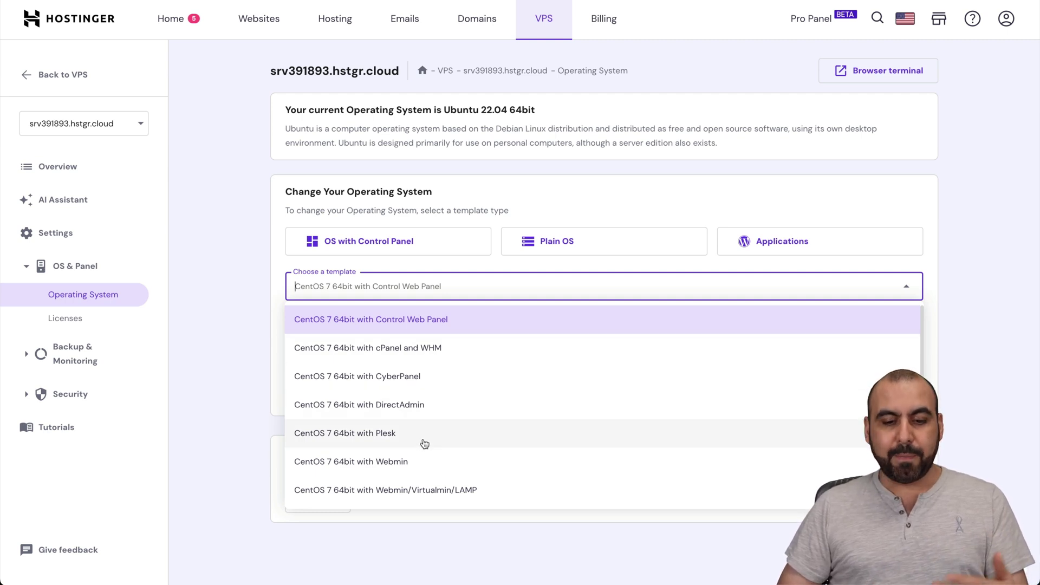
scroll(457, 465, "down", 2)
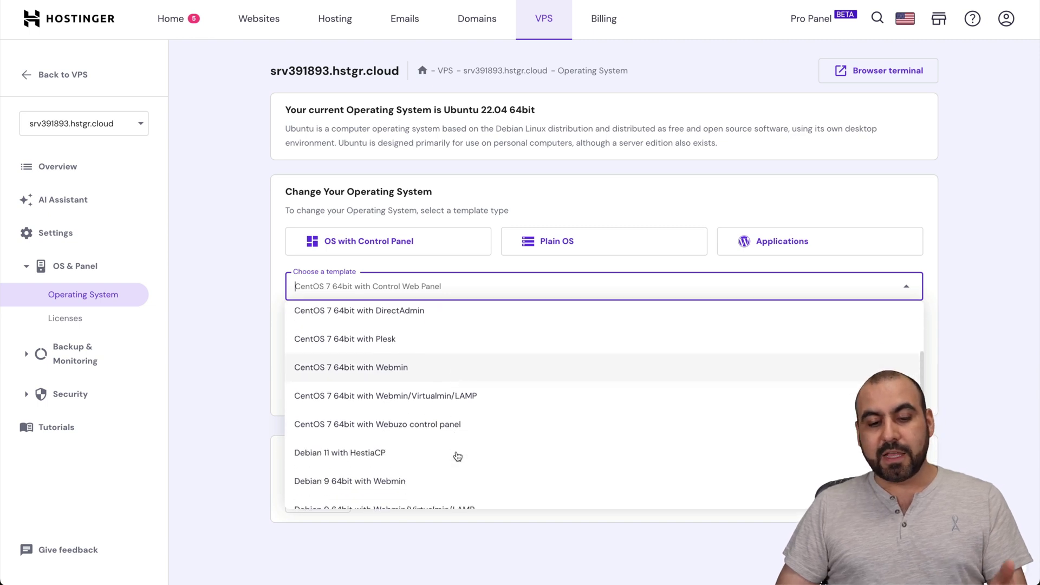
scroll(457, 459, "down", 2)
scroll(457, 457, "up", 5)
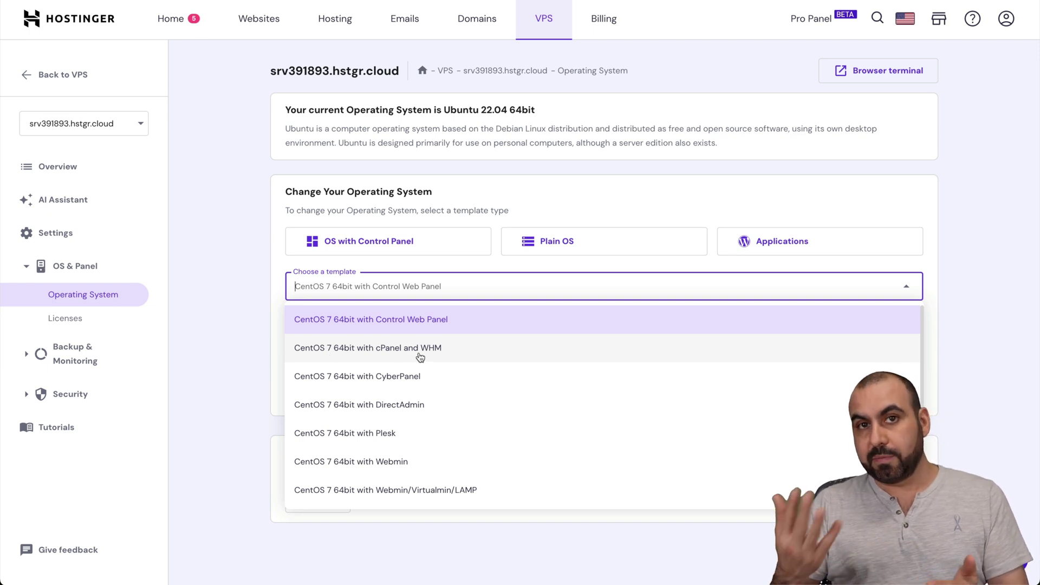
scroll(419, 357, "down", 1)
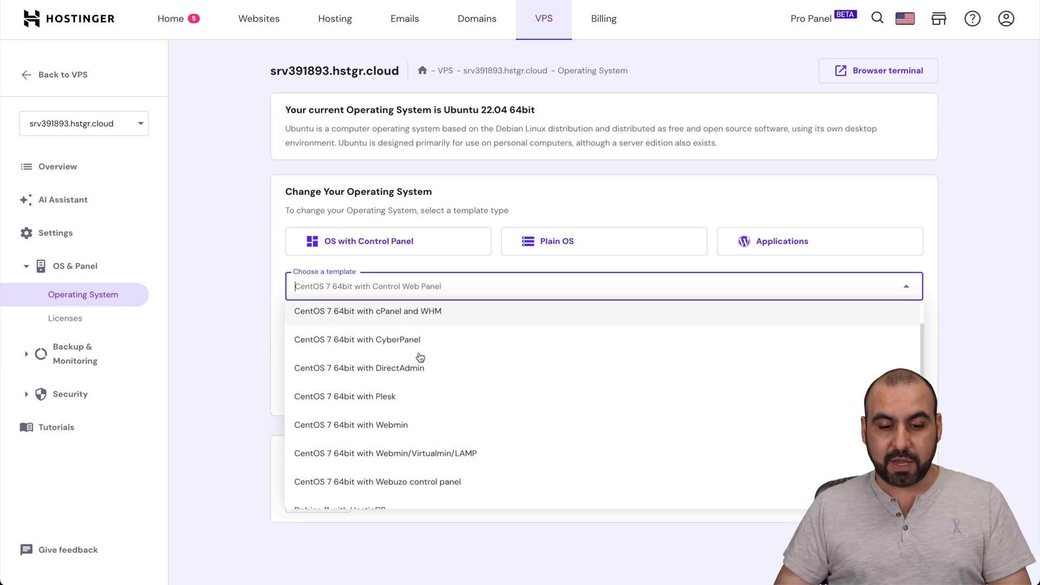
scroll(417, 354, "down", 3)
scroll(418, 355, "down", 1)
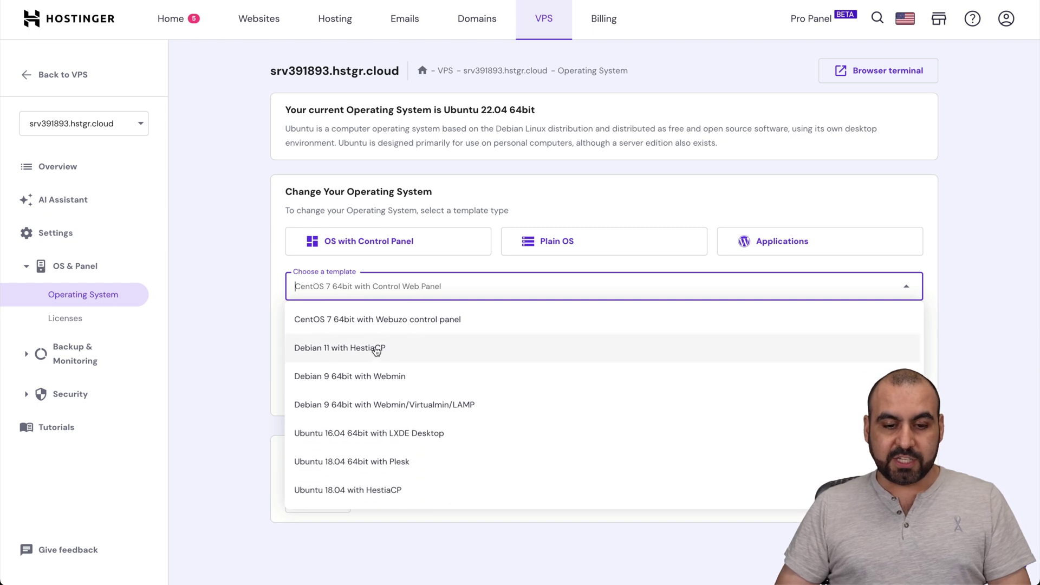
scroll(410, 358, "up", 2)
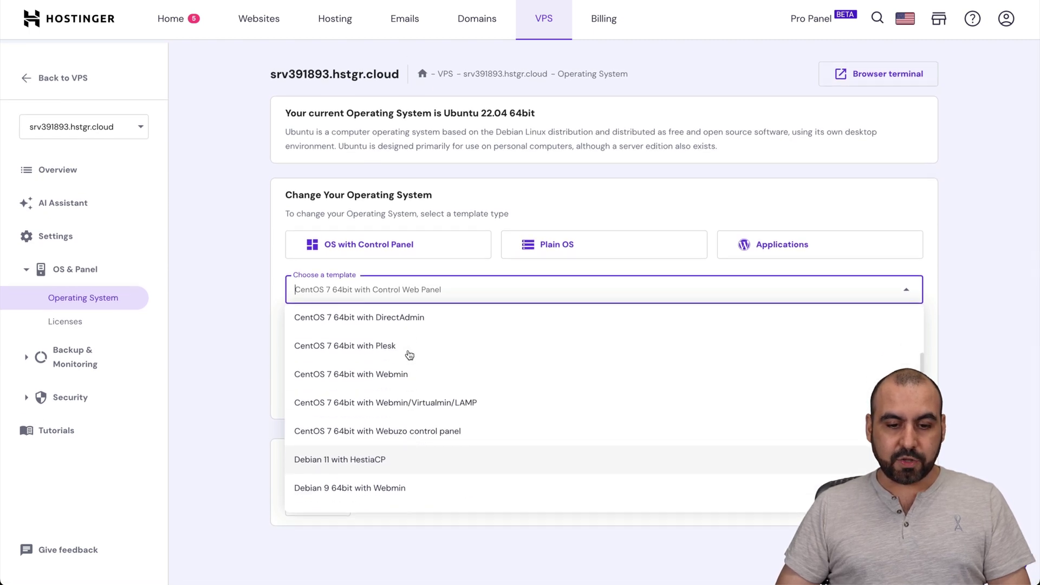
scroll(422, 383, "up", 1)
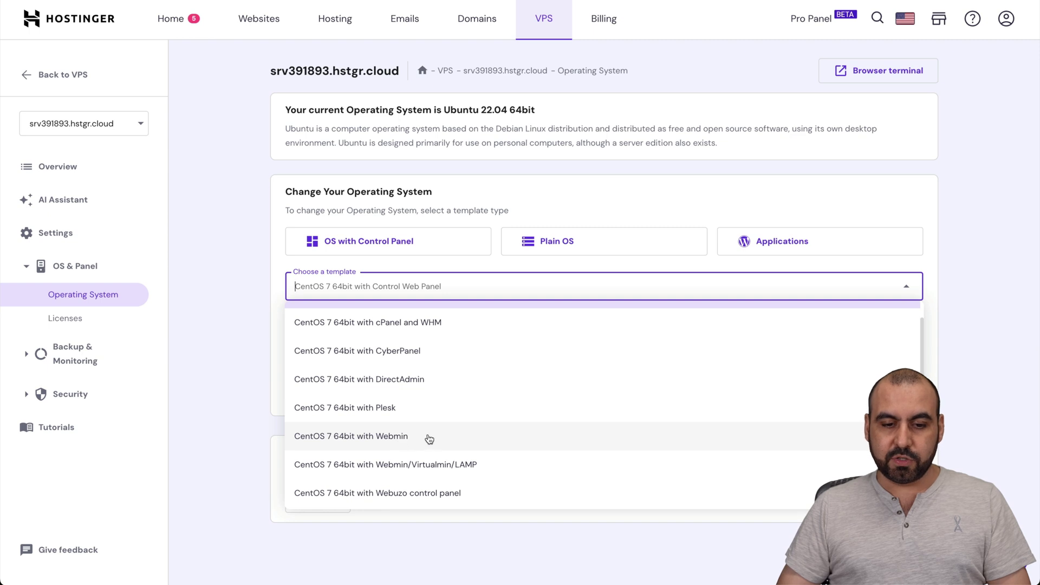
scroll(420, 432, "up", 1)
left_click(545, 195)
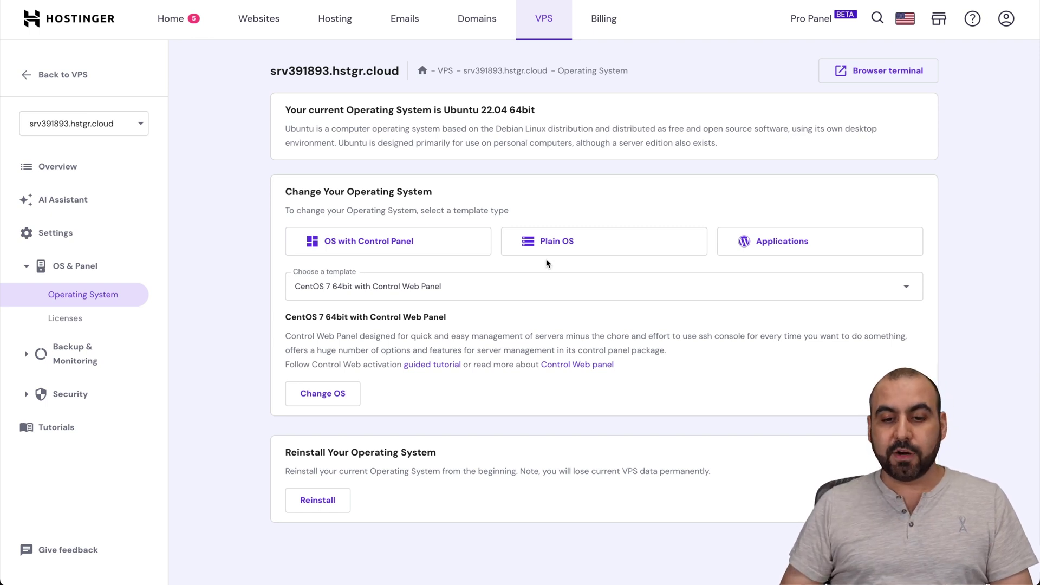
Step: Browse the Plain OS templates, keeping AlmaLinux 9 64bit chosen
left_click(577, 251)
left_click(419, 298)
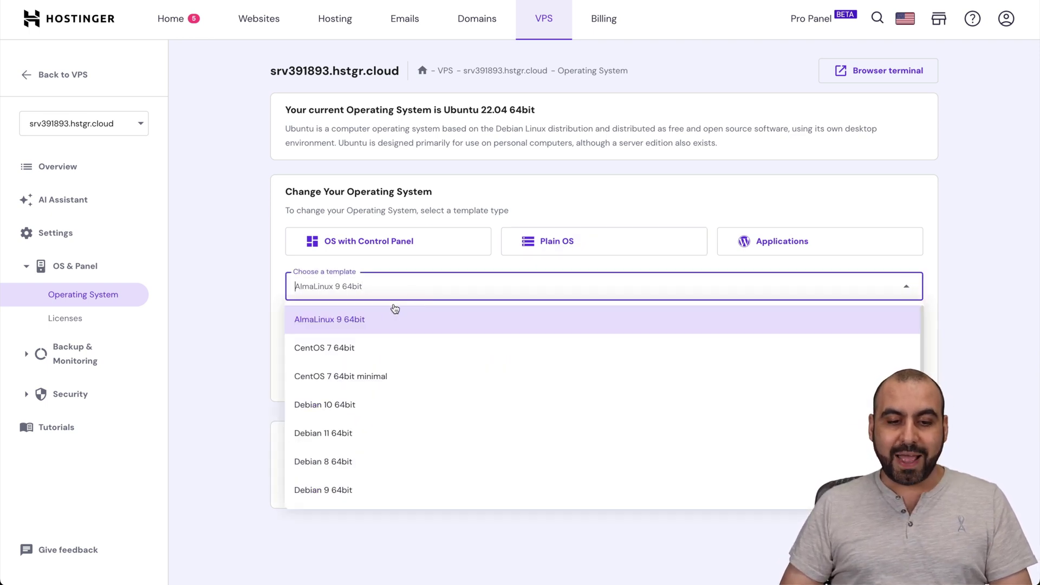
scroll(339, 435, "down", 2)
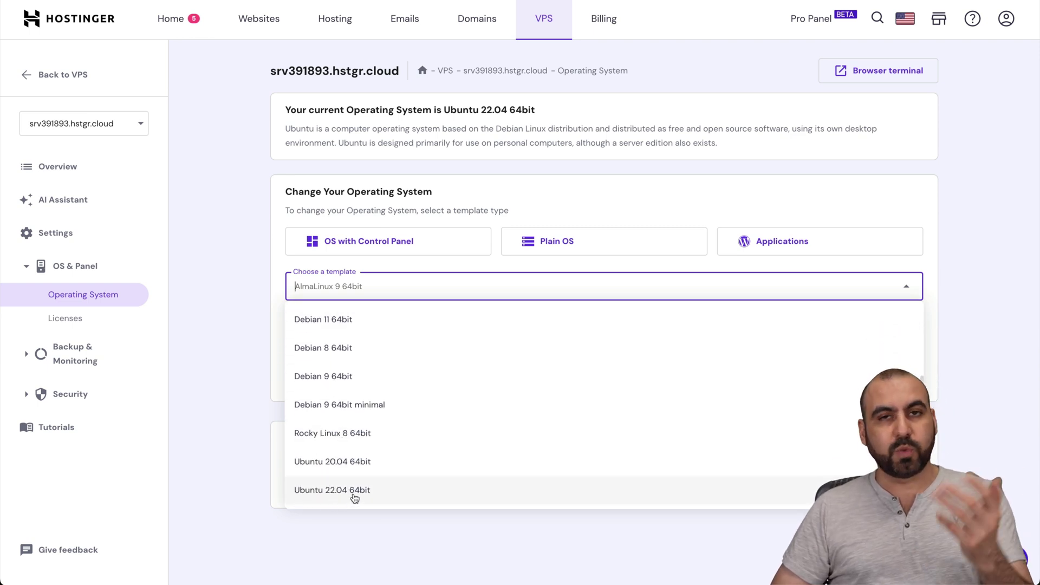
left_click(728, 214)
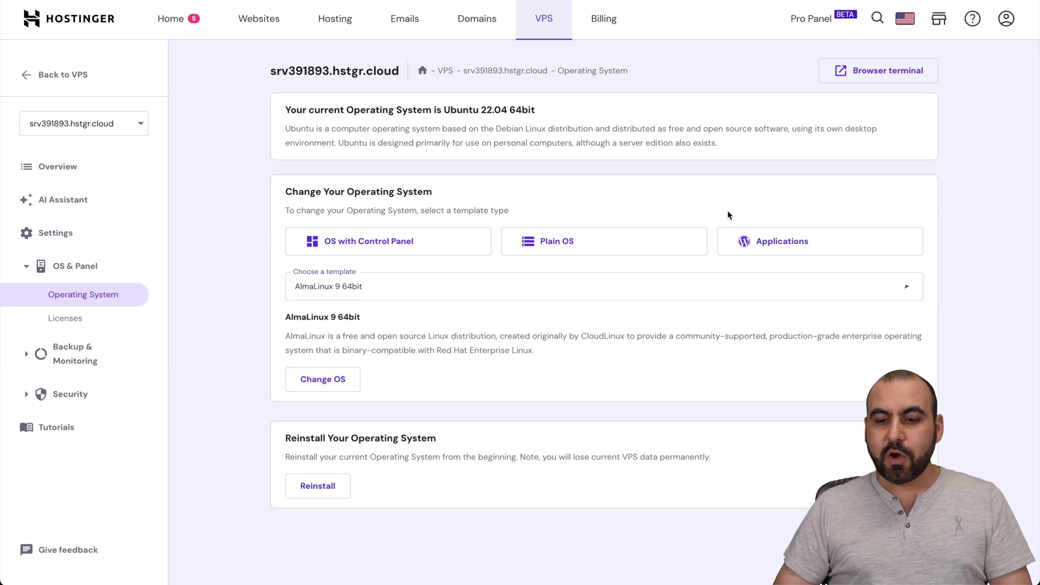
Step: Browse the Applications templates, keeping Ubuntu 22.04 64bit with Django/OpenLiteSpeed chosen
left_click(772, 245)
left_click(498, 278)
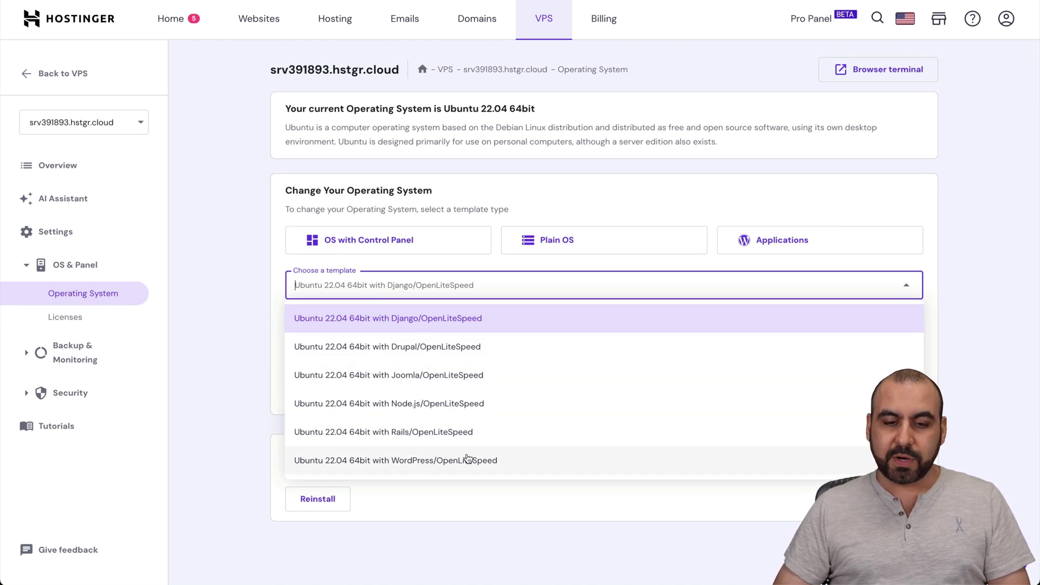
left_click(299, 276)
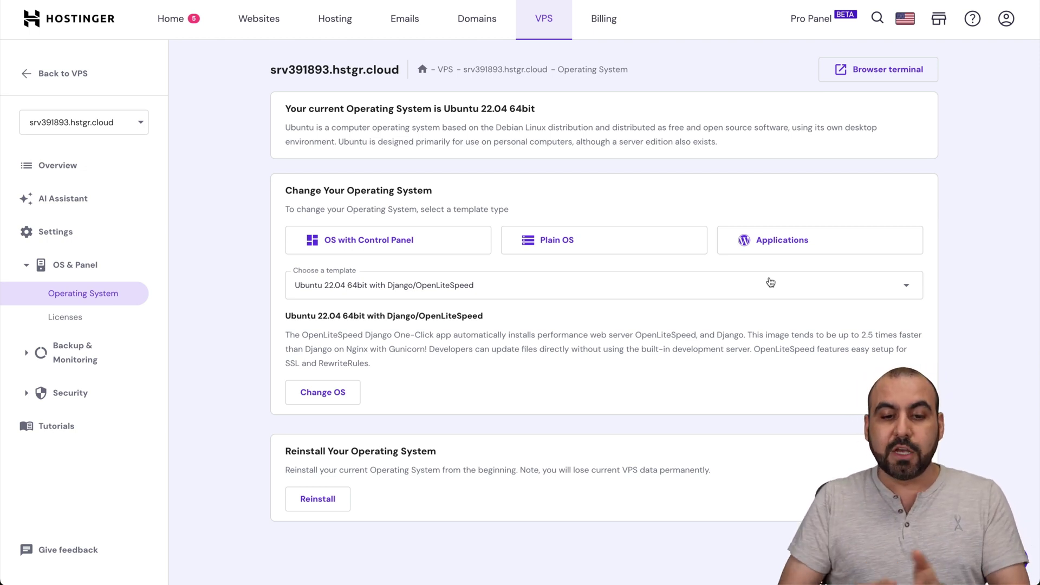
Step: Pick Ubuntu 22.04 64bit as the plain template, request Change OS, then cancel the confirmation
left_click(675, 253)
left_click(482, 291)
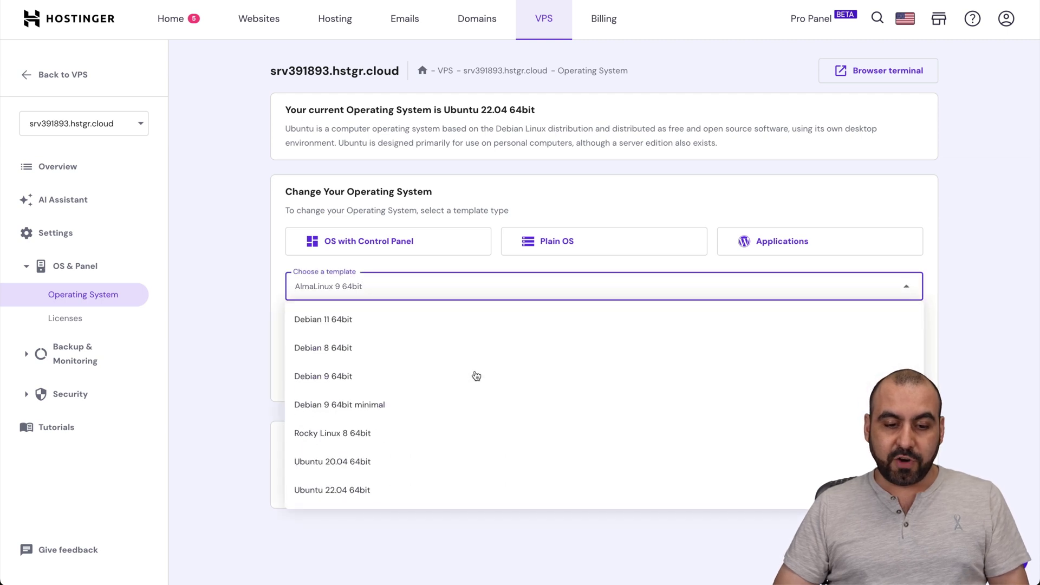
left_click(400, 488)
left_click(333, 379)
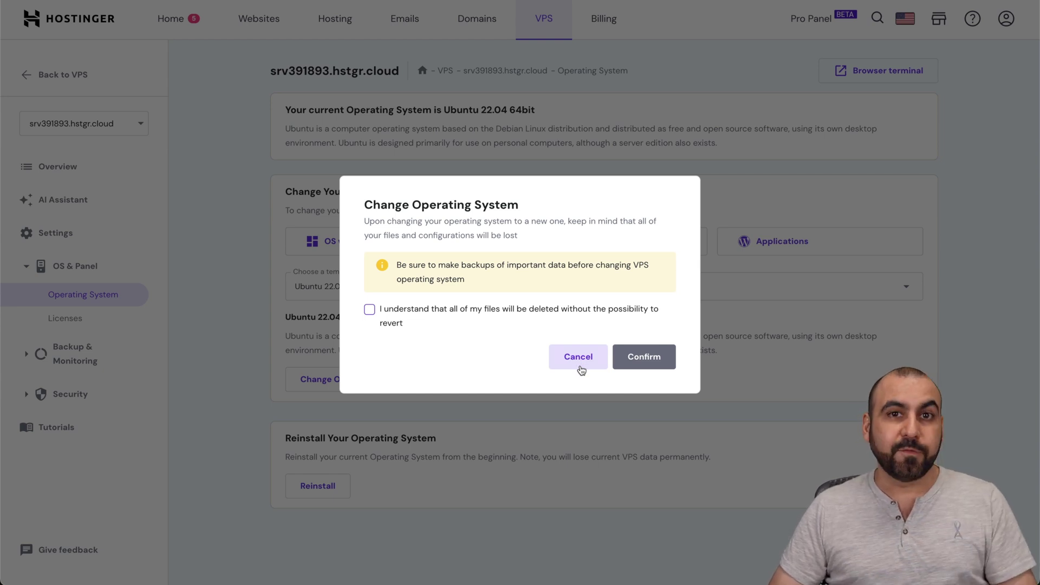
left_click(579, 358)
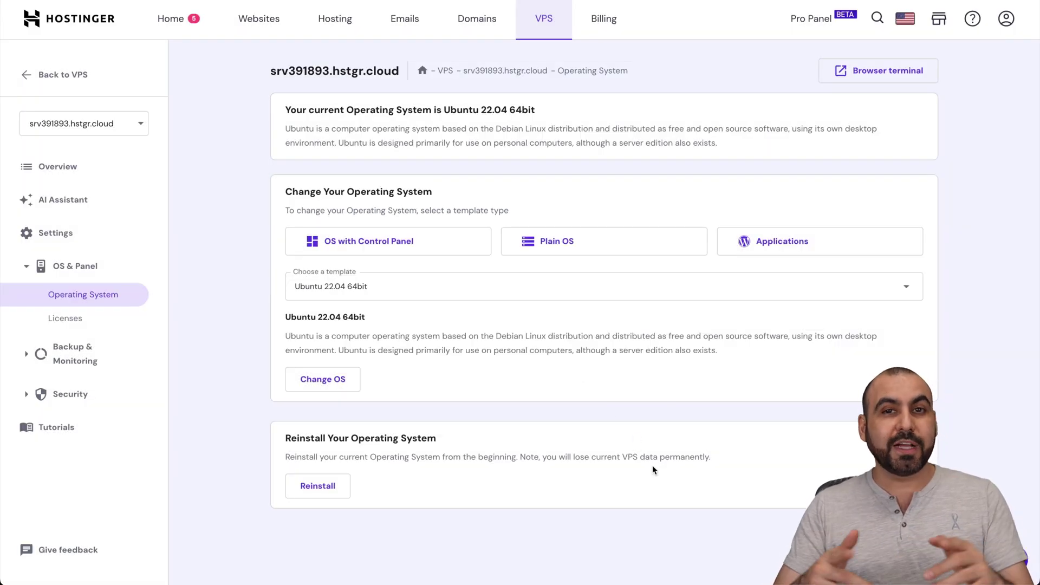